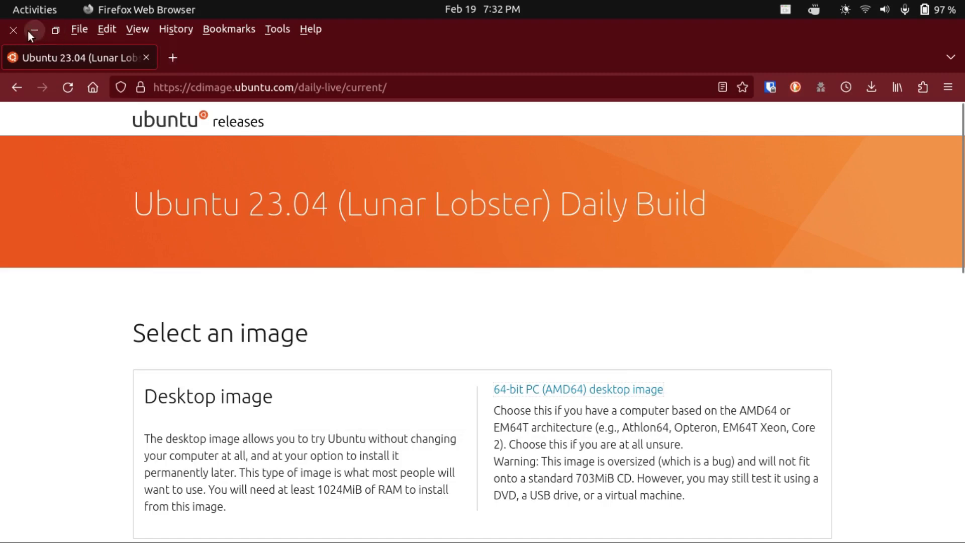
Start the YouTube VM and boot the 'Try or Install Ubuntu' GRUB entry
{"action": "left_click", "coordinate": [29, 30]}
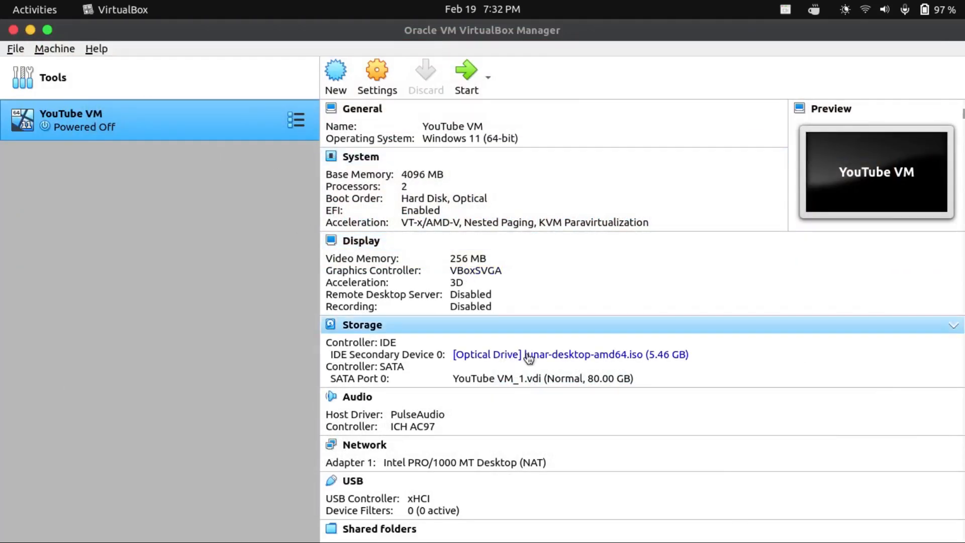
{"action": "left_click", "coordinate": [459, 90]}
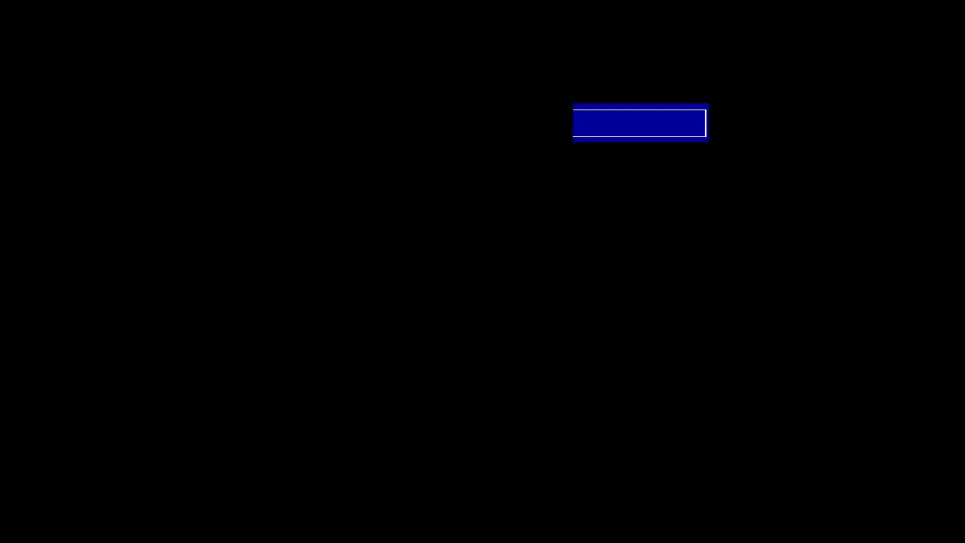
{"action": "key", "text": "Down"}
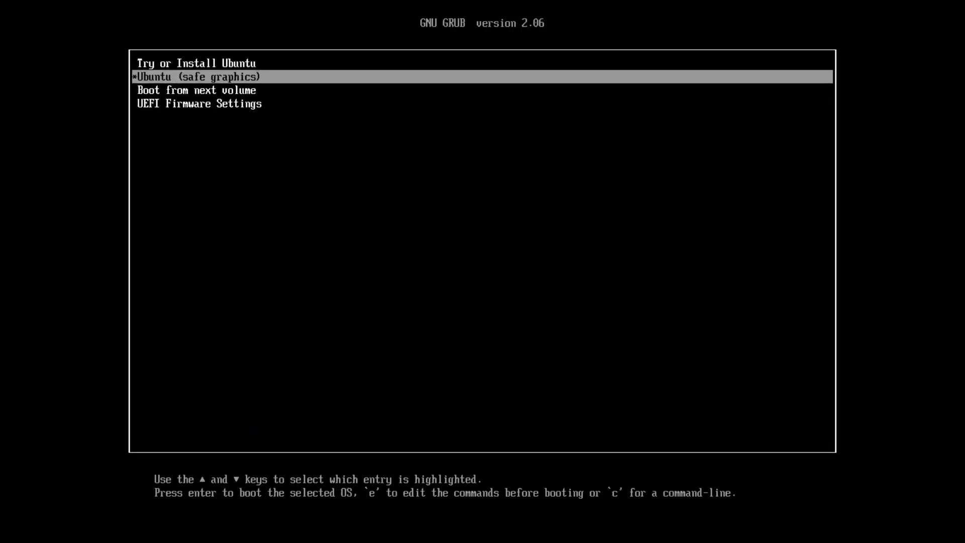
{"action": "key", "text": "Up"}
{"action": "key", "text": "Return"}
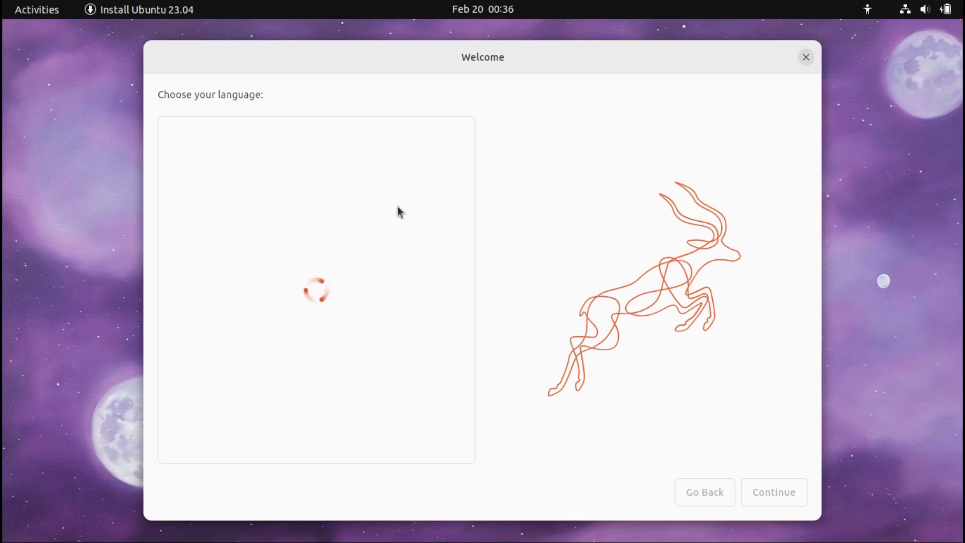
Close the stuck Welcome window and relaunch Install Ubuntu 23.04 from the desktop icon
{"action": "left_click", "coordinate": [807, 58]}
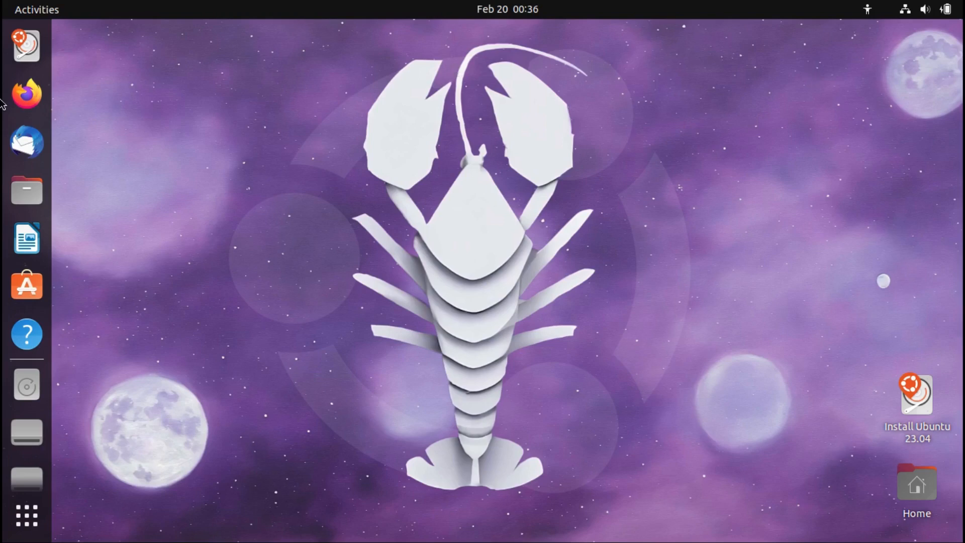
{"action": "left_click", "coordinate": [18, 37]}
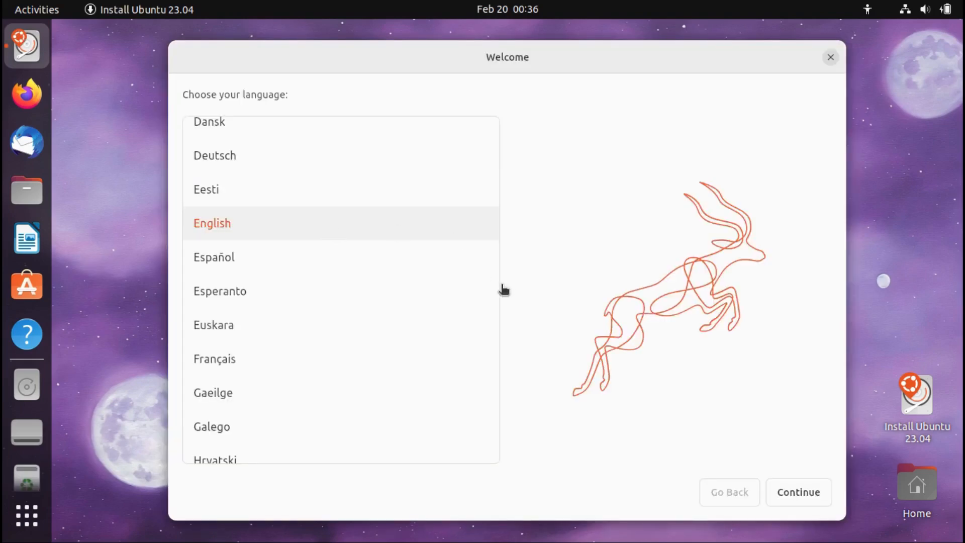
Accept English as the language and English (US) as the keyboard layout
{"action": "left_click", "coordinate": [813, 495]}
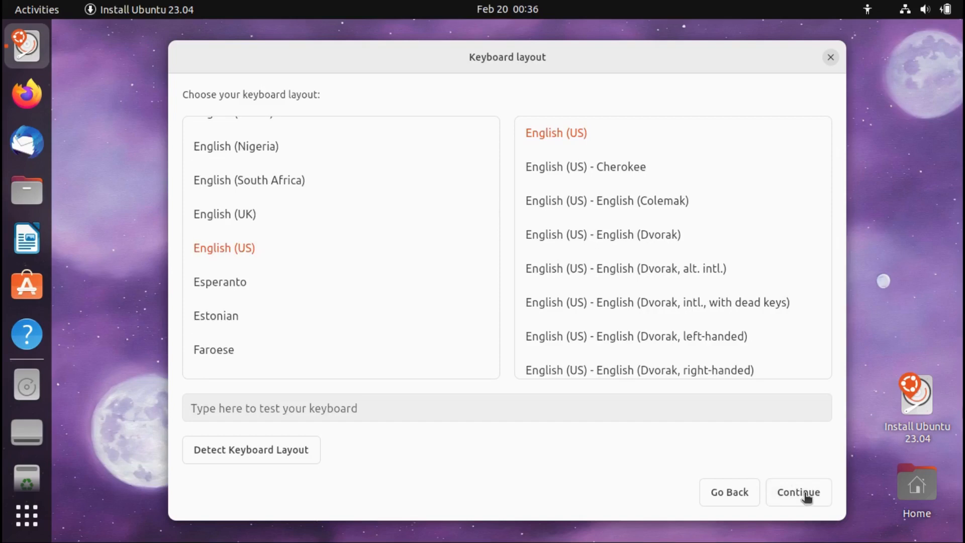
{"action": "left_click", "coordinate": [805, 497]}
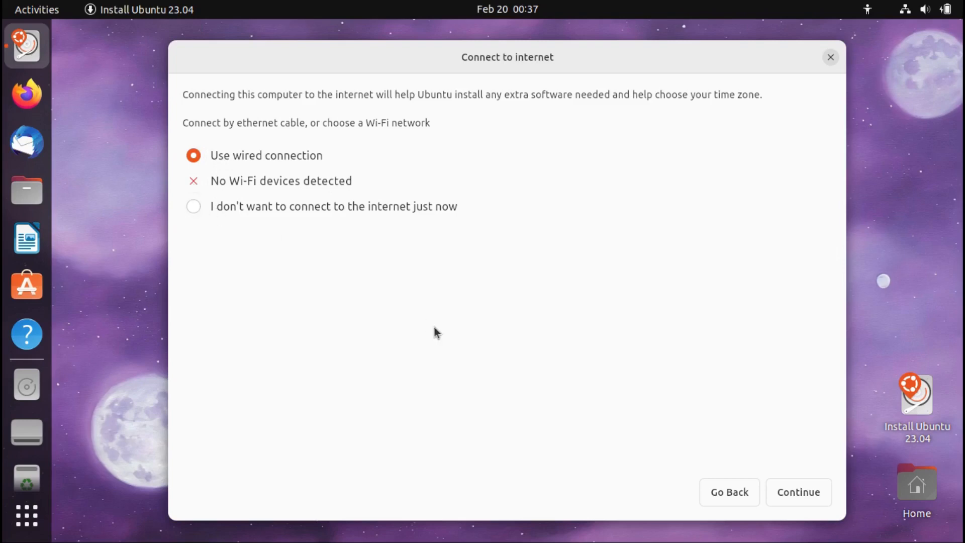
Keep the wired connection and enable third-party software and additional media format support
{"action": "left_click", "coordinate": [784, 494]}
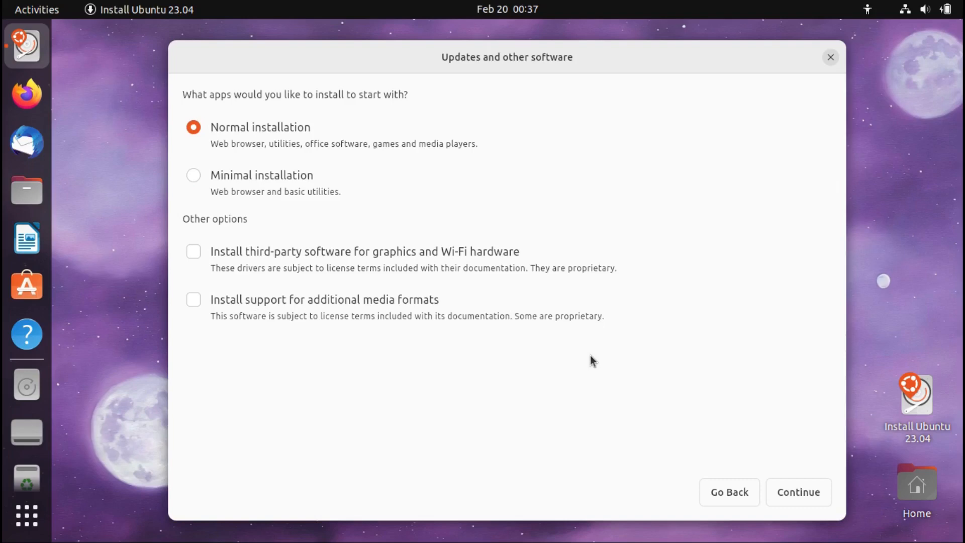
{"action": "left_click", "coordinate": [194, 253]}
{"action": "left_click", "coordinate": [194, 300]}
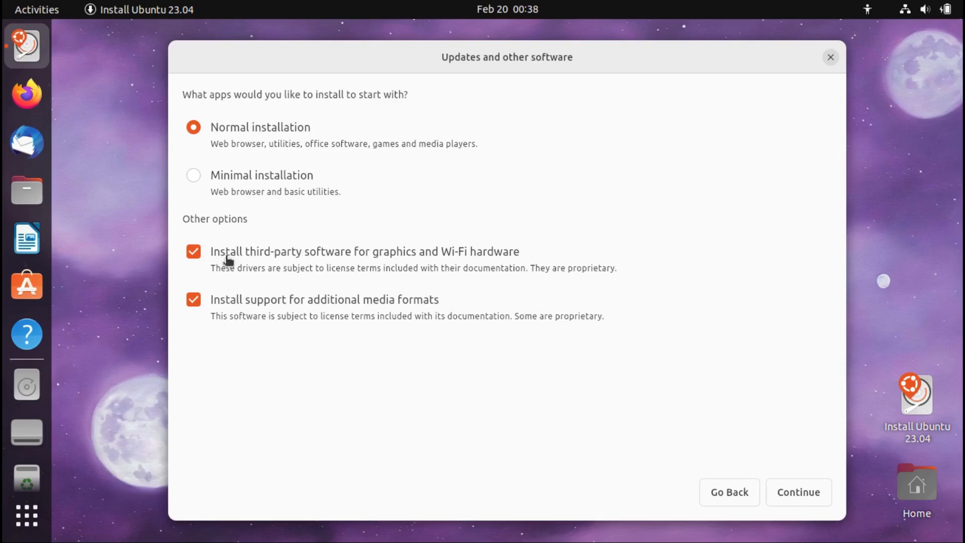
{"action": "left_click", "coordinate": [794, 495]}
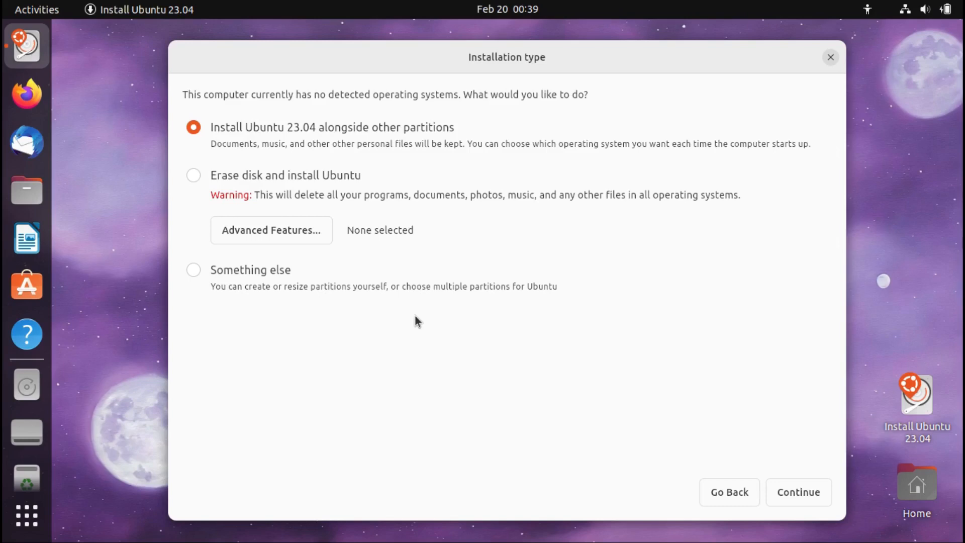
Install alongside Windows with no advanced features, splitting the disk roughly evenly (sda3 shrunk to 40 GB)
{"action": "left_click", "coordinate": [302, 232]}
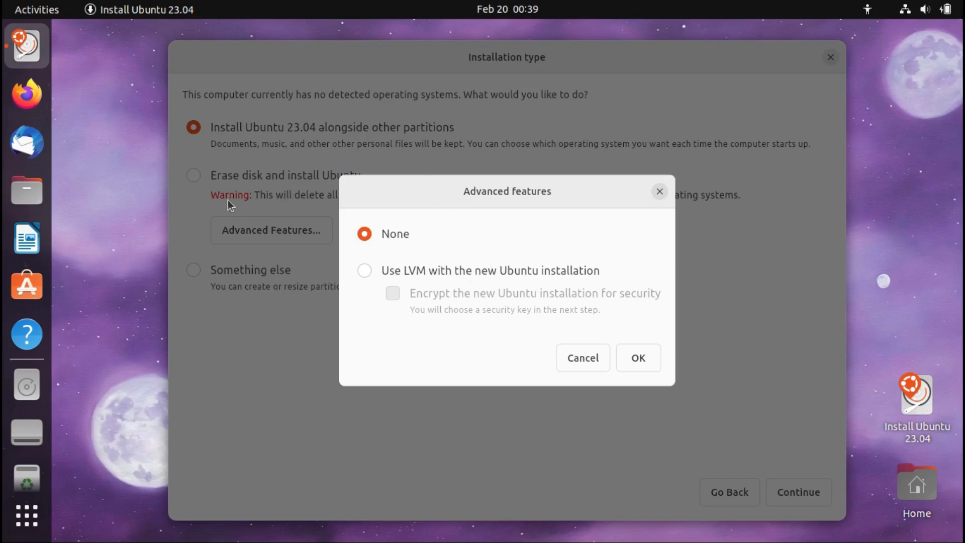
{"action": "left_click", "coordinate": [583, 360]}
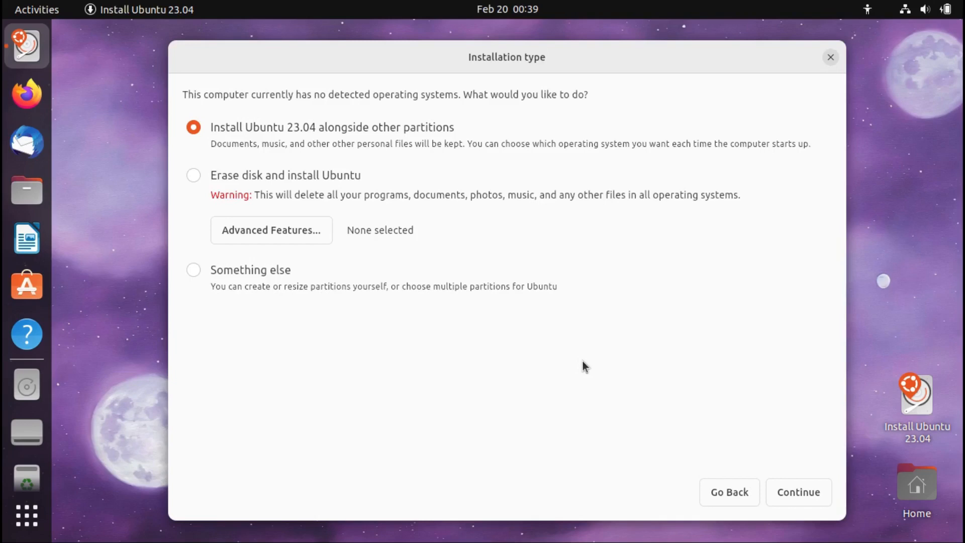
{"action": "left_click", "coordinate": [797, 493]}
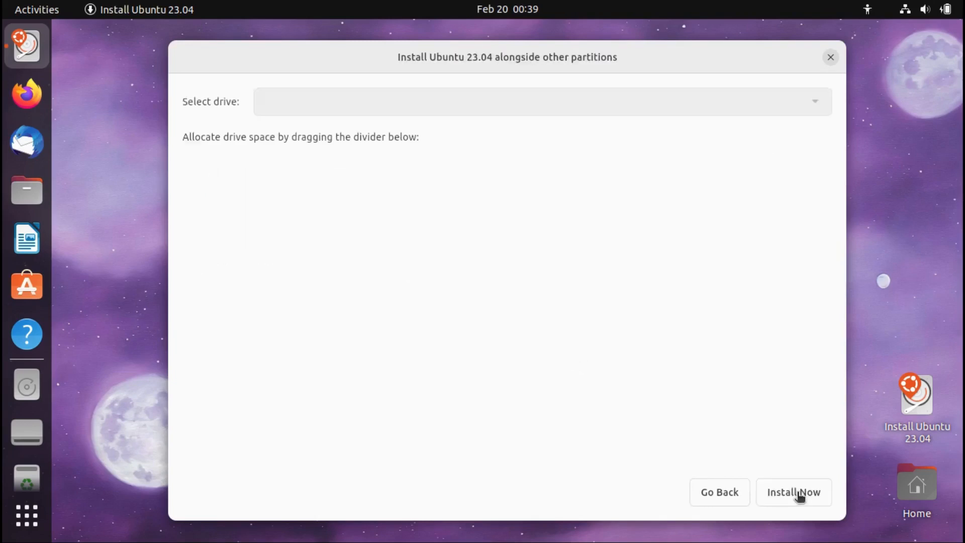
{"action": "left_click_drag", "start_coordinate": [470, 218], "coordinate": [506, 218]}
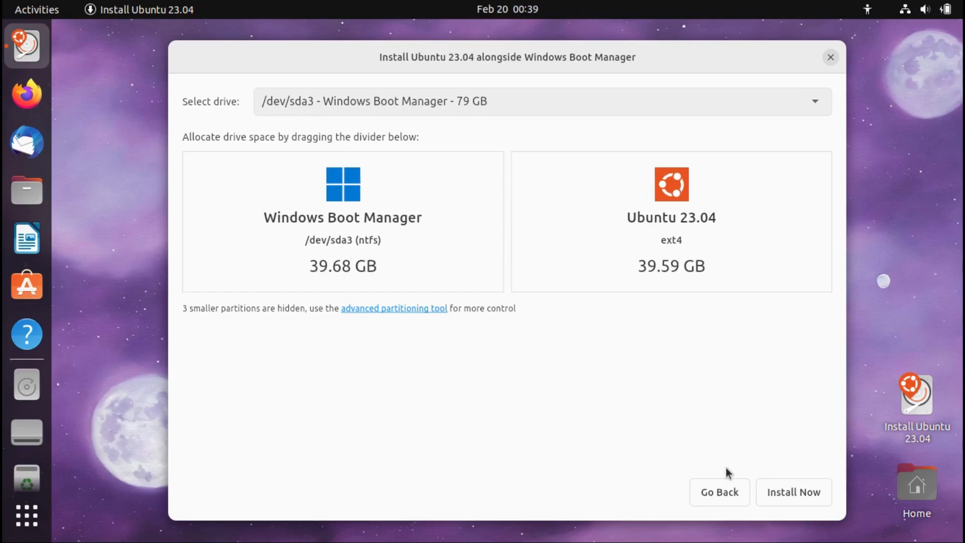
{"action": "left_click", "coordinate": [796, 497]}
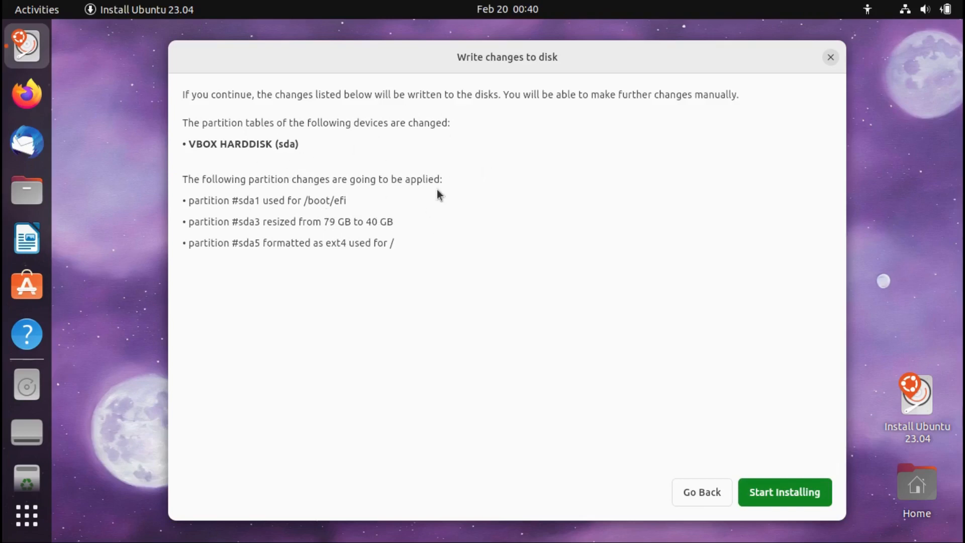
Confirm the disk changes and accept Toronto with the America/Toronto timezone
{"action": "left_click", "coordinate": [790, 494]}
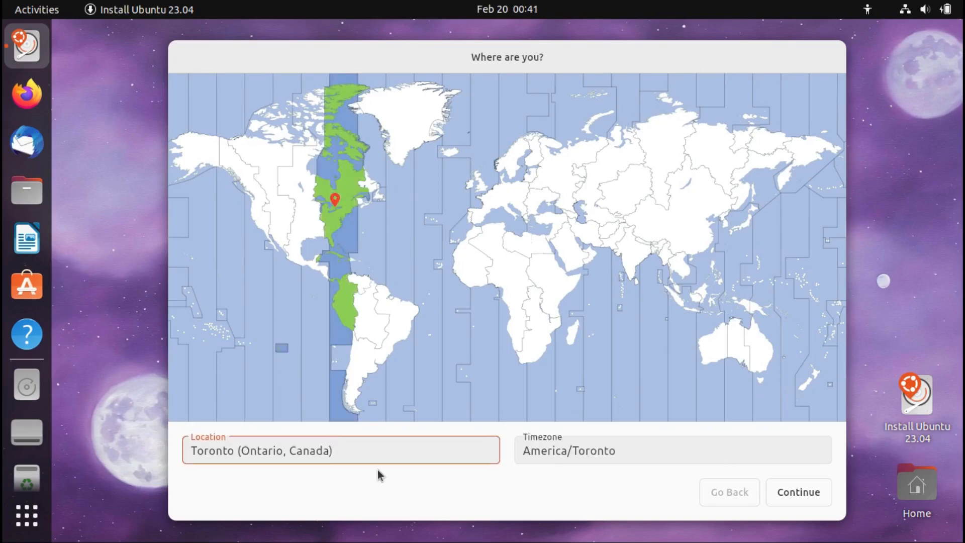
{"action": "left_click", "coordinate": [800, 496]}
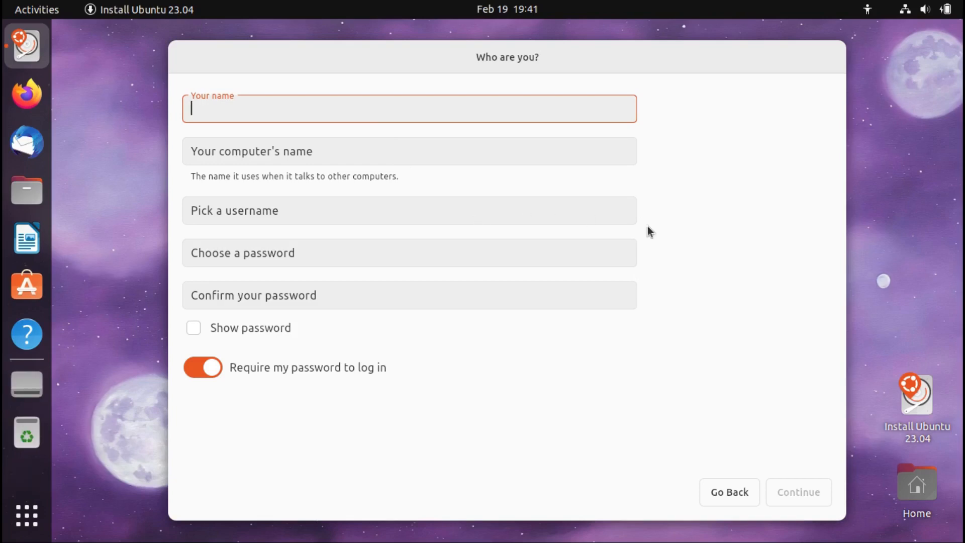
Enter the user's full name, set computer name youtube-vm, and shorten the username to the first name
{"action": "type", "text": "Drew Howden"}
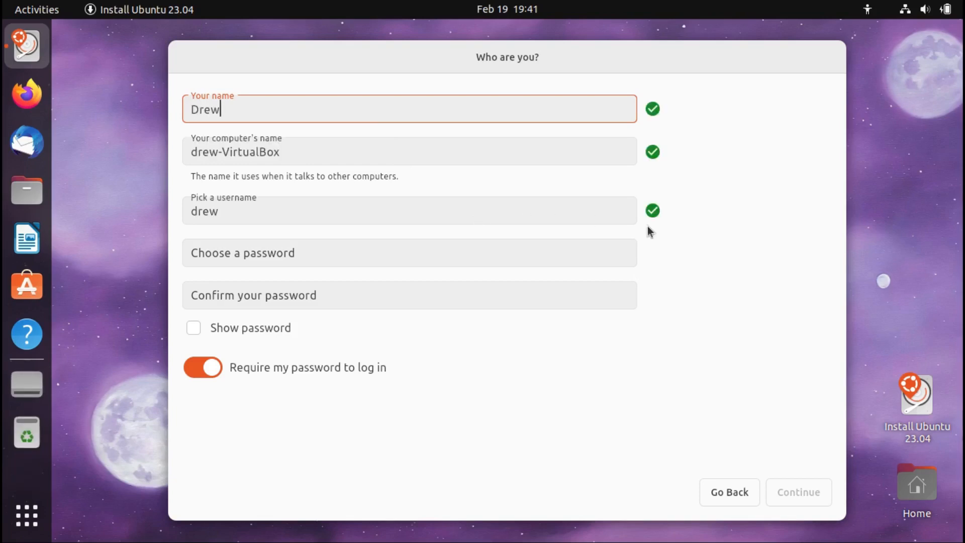
{"action": "key", "text": "Tab"}
{"action": "type", "text": "youtube-vm"}
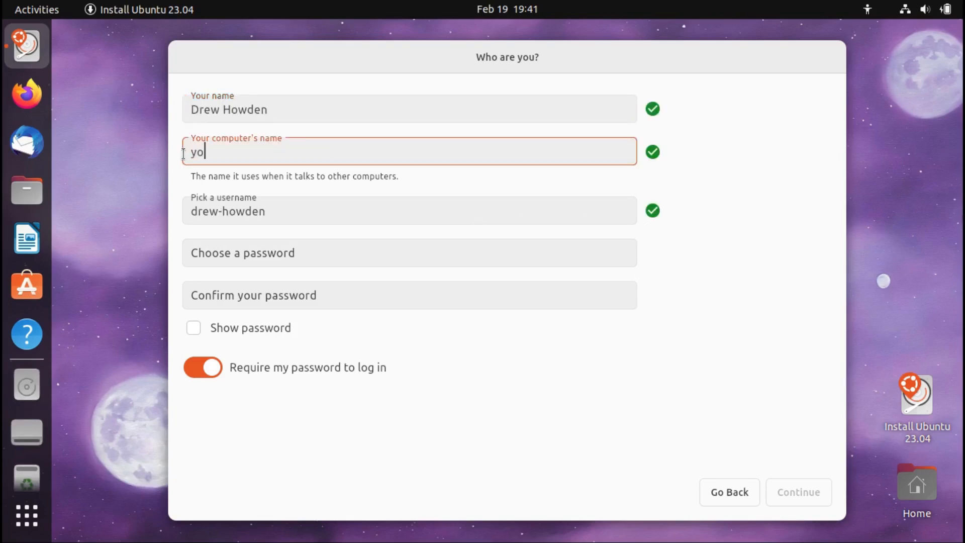
{"action": "key", "text": "Tab"}
{"action": "left_click_drag", "start_coordinate": [266, 211], "coordinate": [217, 216]}
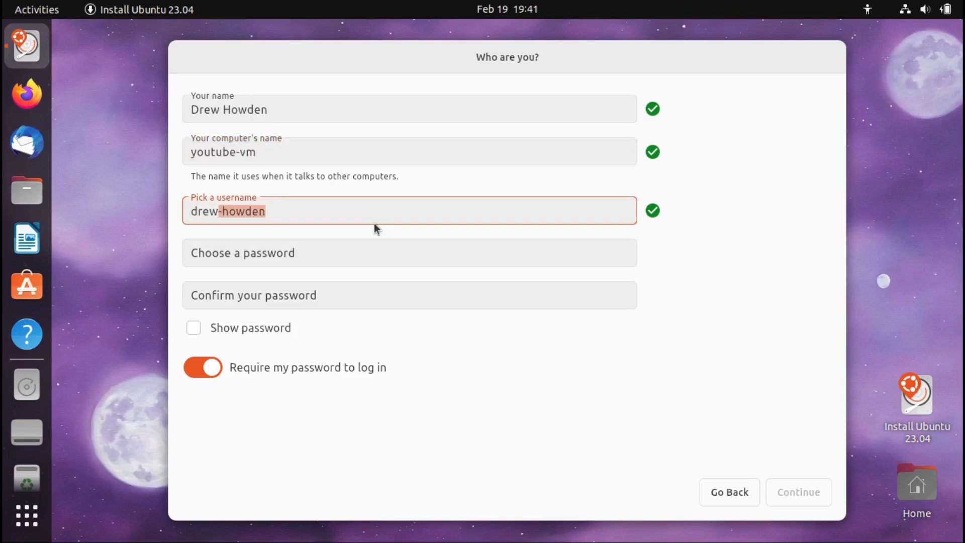
{"action": "key", "text": "BackSpace"}
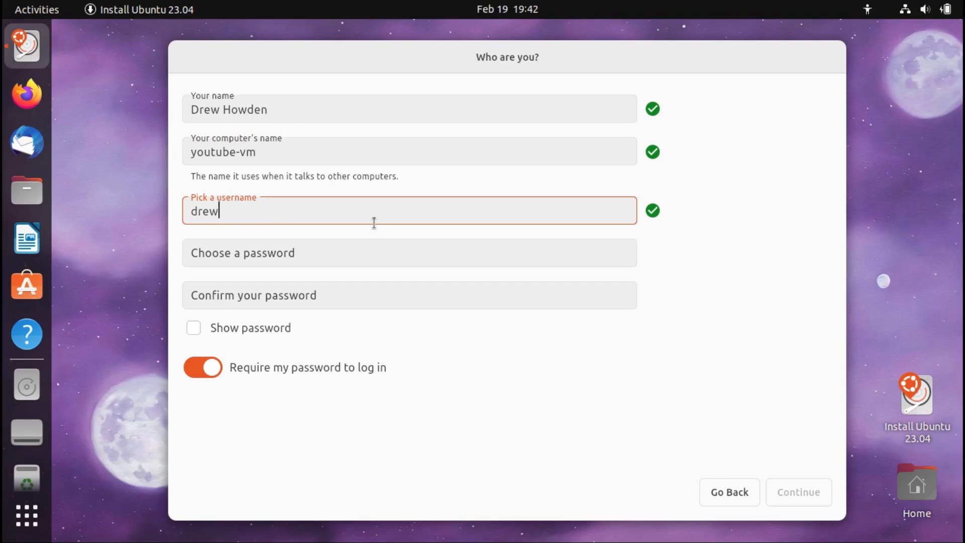
Enter and confirm the account password, keeping a password required to log in
{"action": "key", "text": "Tab"}
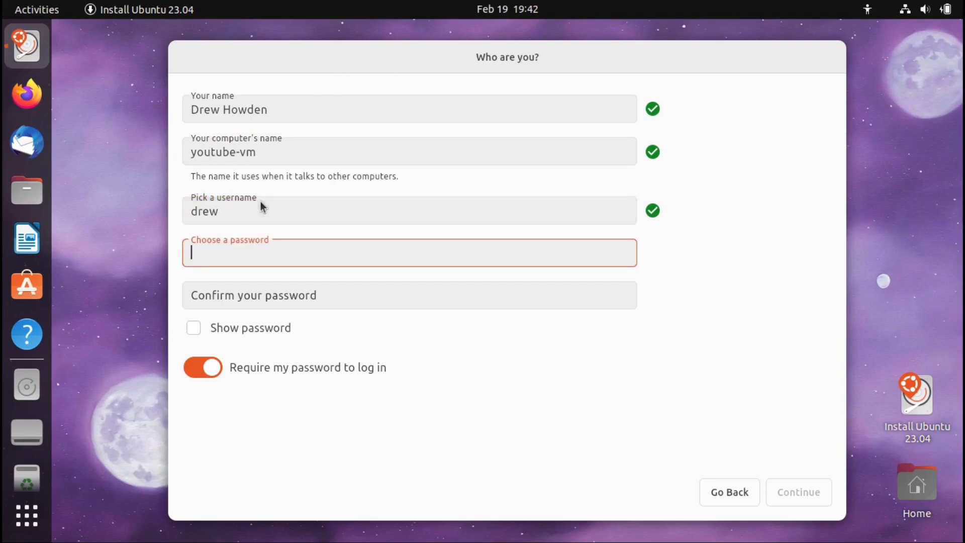
{"action": "type", "text": "a*************"}
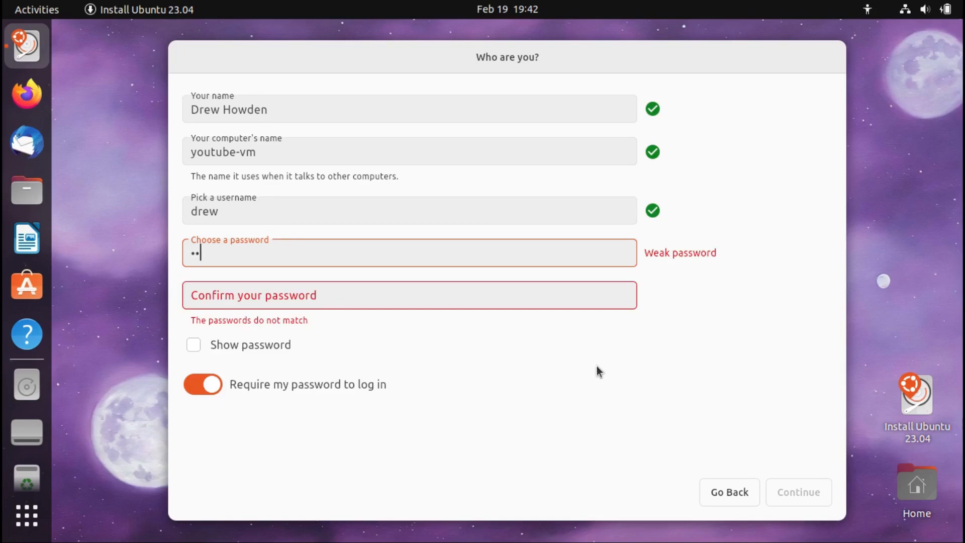
{"action": "key", "text": "Tab"}
{"action": "type", "text": "**************"}
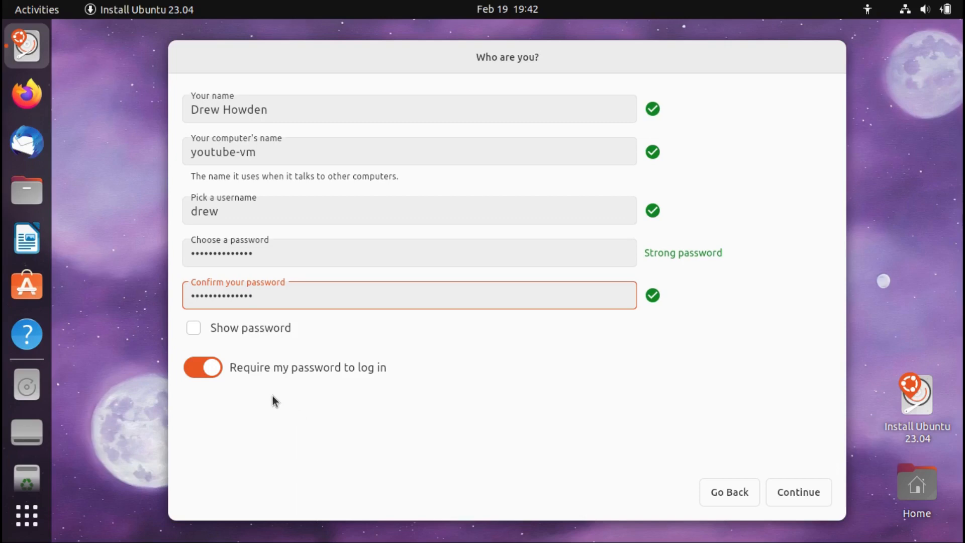
{"action": "left_click", "coordinate": [201, 370]}
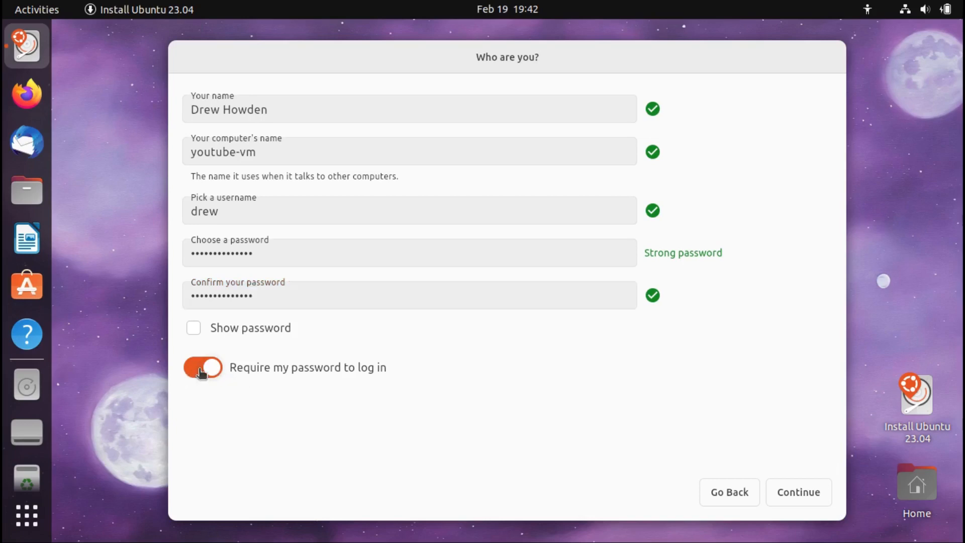
{"action": "left_click", "coordinate": [201, 372]}
{"action": "left_click", "coordinate": [798, 492]}
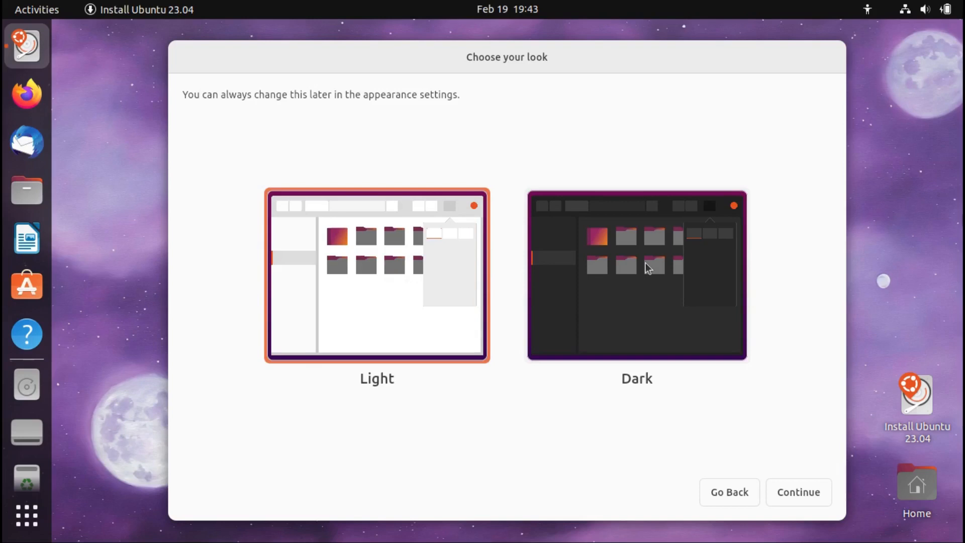
Choose the Dark look and start the installation, briefly viewing the installation log
{"action": "left_click", "coordinate": [645, 262]}
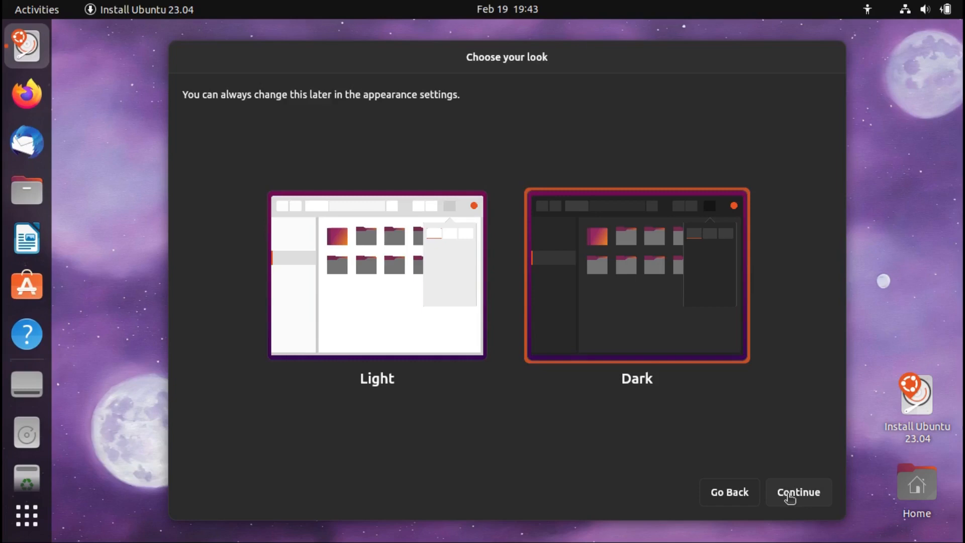
{"action": "left_click", "coordinate": [789, 495]}
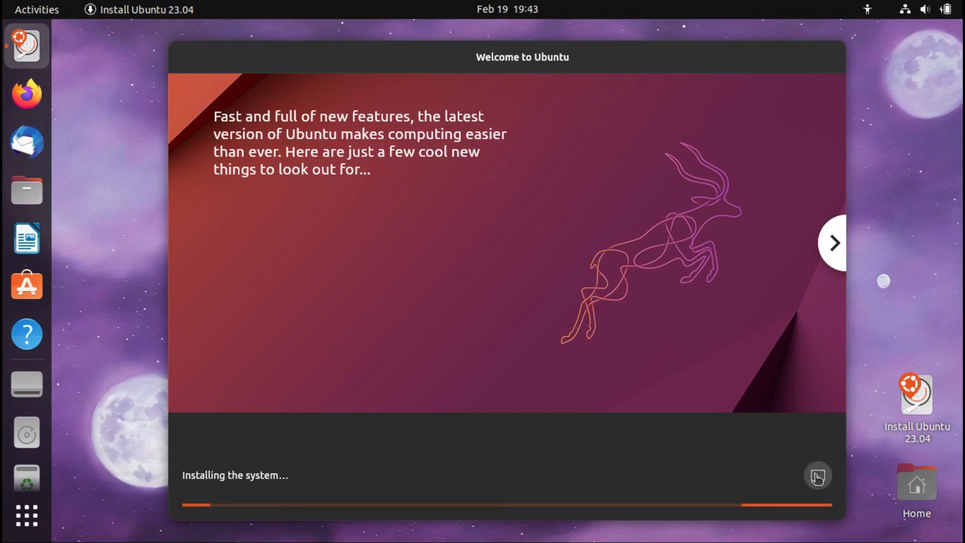
{"action": "left_click", "coordinate": [804, 477]}
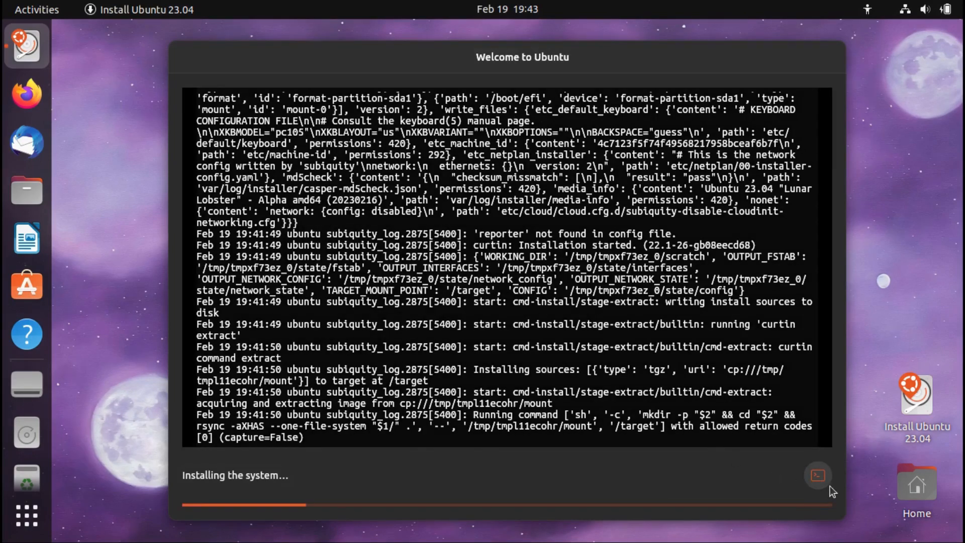
{"action": "left_click", "coordinate": [817, 479]}
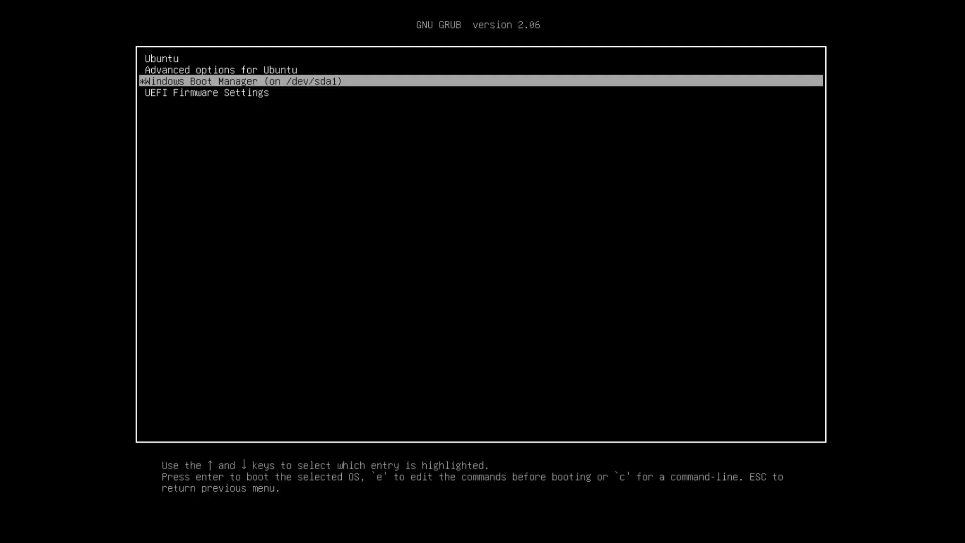
Move between the Ubuntu and Windows Boot Manager entries in the GRUB 2.06 menu
{"action": "key", "text": "Up"}
{"action": "key", "text": "Up"}
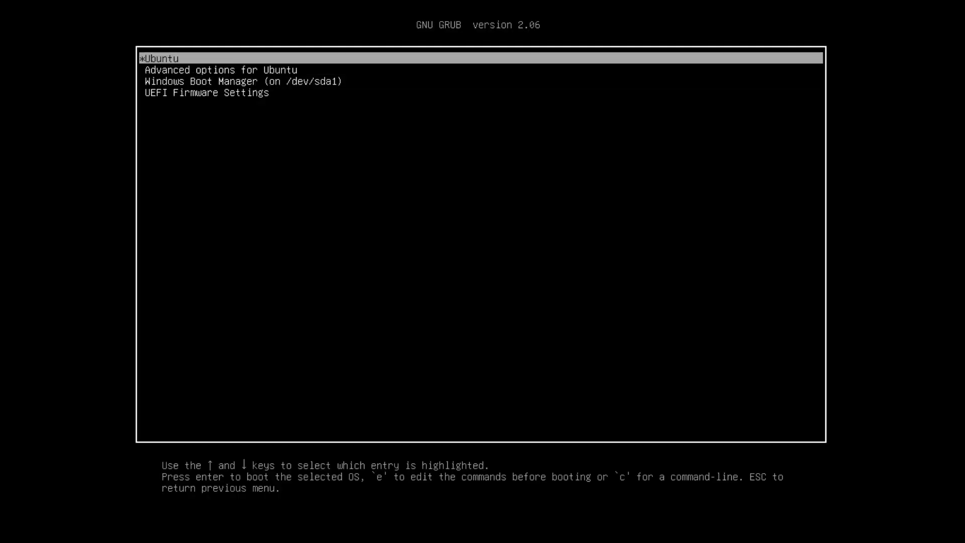
{"action": "key", "text": "Down"}
{"action": "key", "text": "Down"}
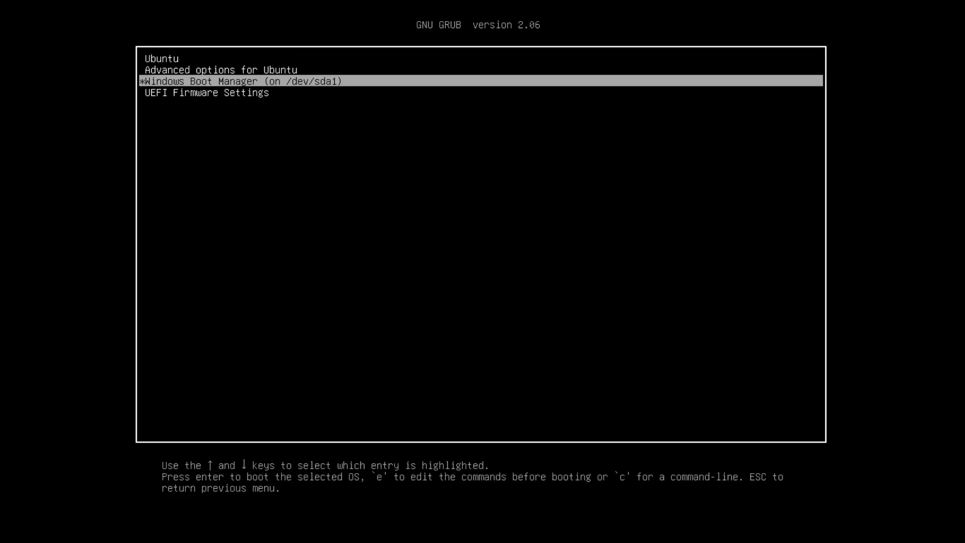
{"action": "key", "text": "Up"}
{"action": "key", "text": "Up"}
{"action": "key", "text": "Down"}
{"action": "key", "text": "Down"}
{"action": "key", "text": "Down"}
{"action": "key", "text": "Up"}
{"action": "key", "text": "Up"}
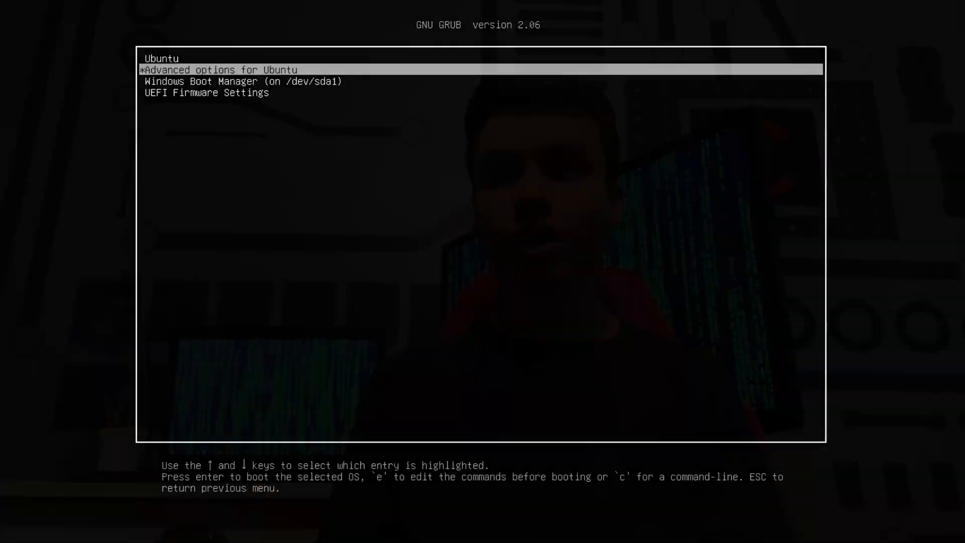